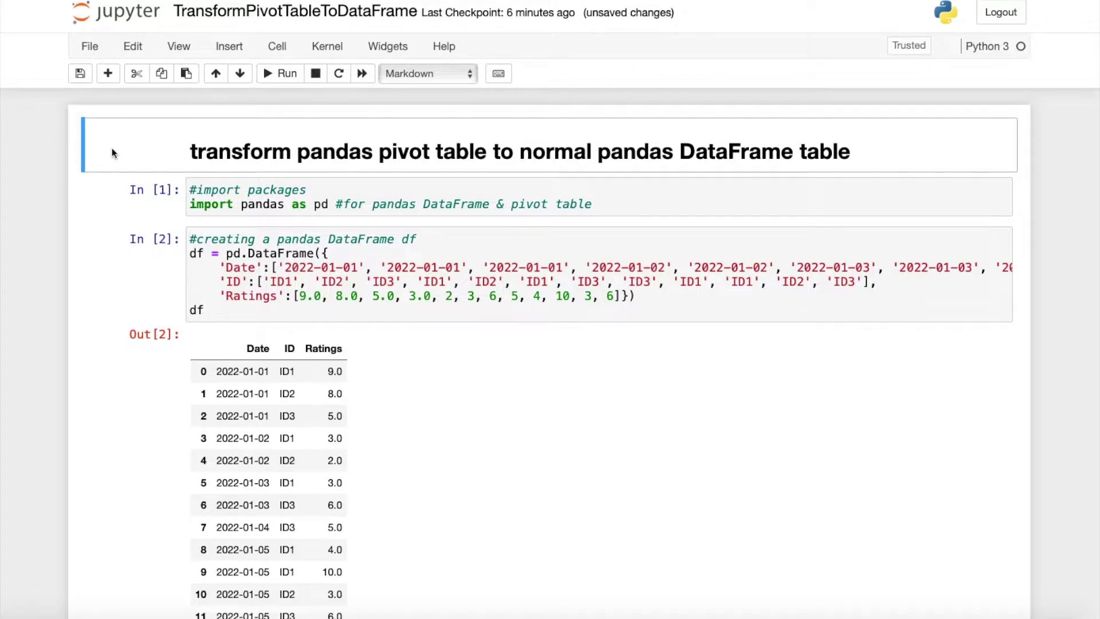
click(106, 190)
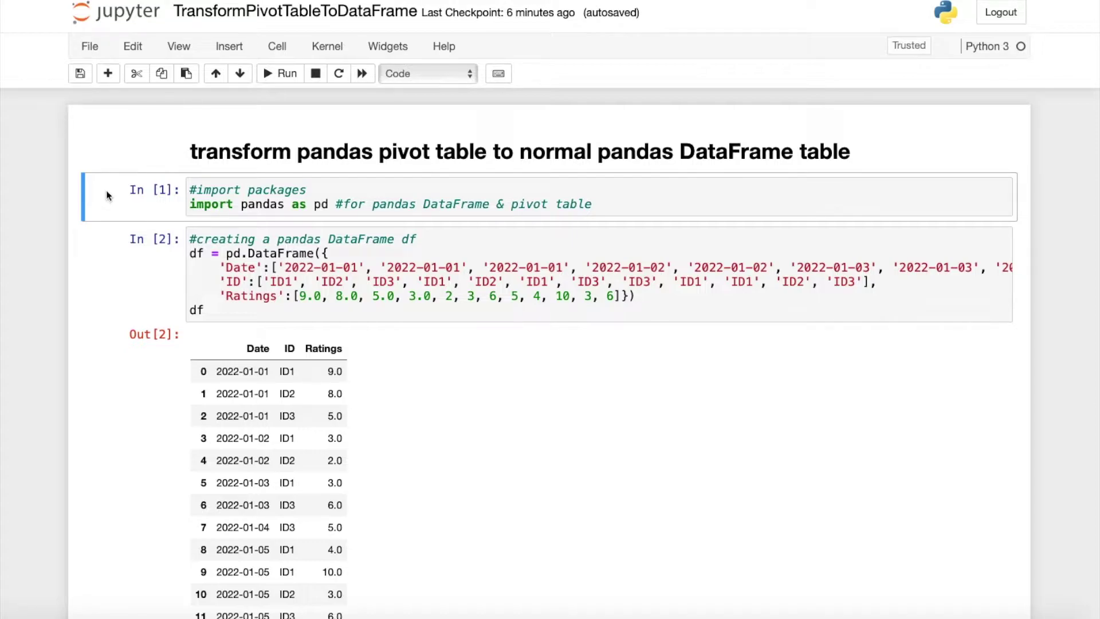
click(186, 239)
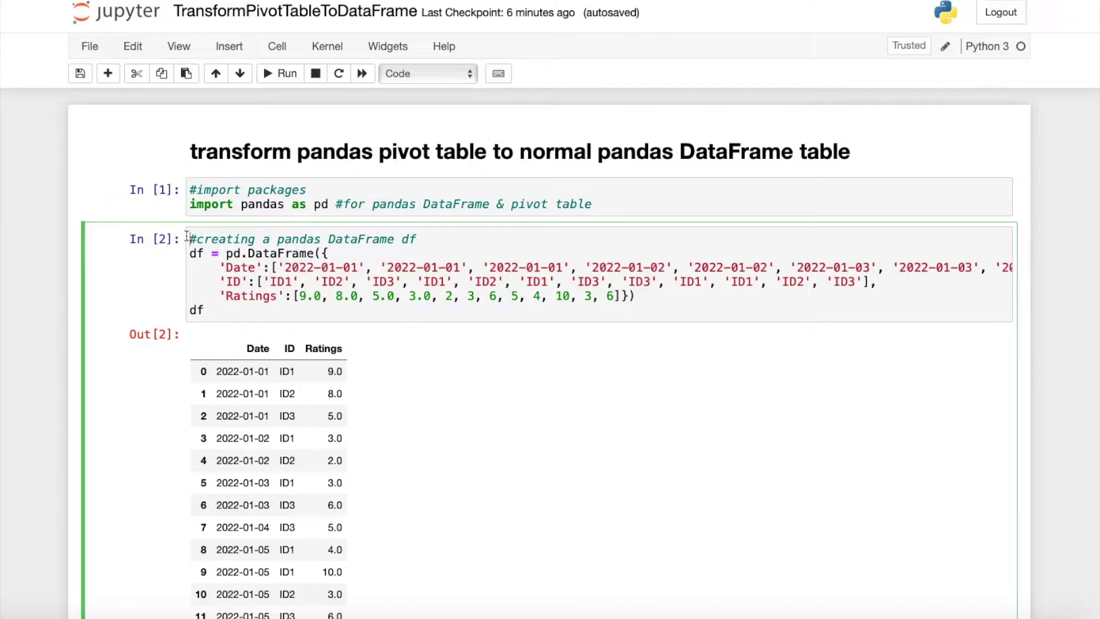
scroll(203, 258, down, 3)
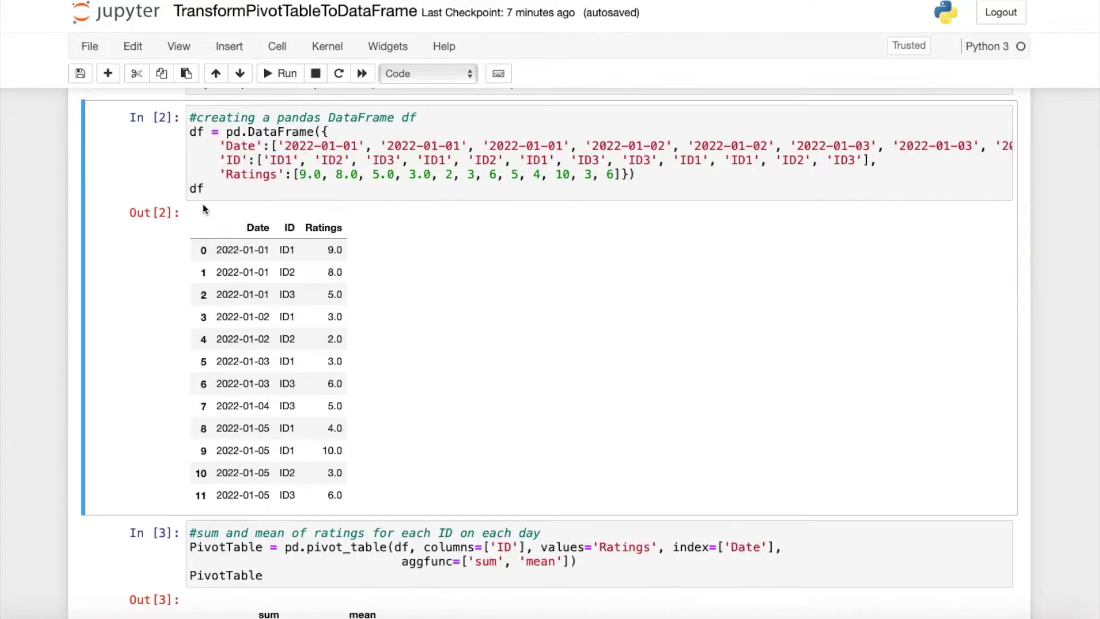
drag(206, 217, 344, 339)
click(344, 250)
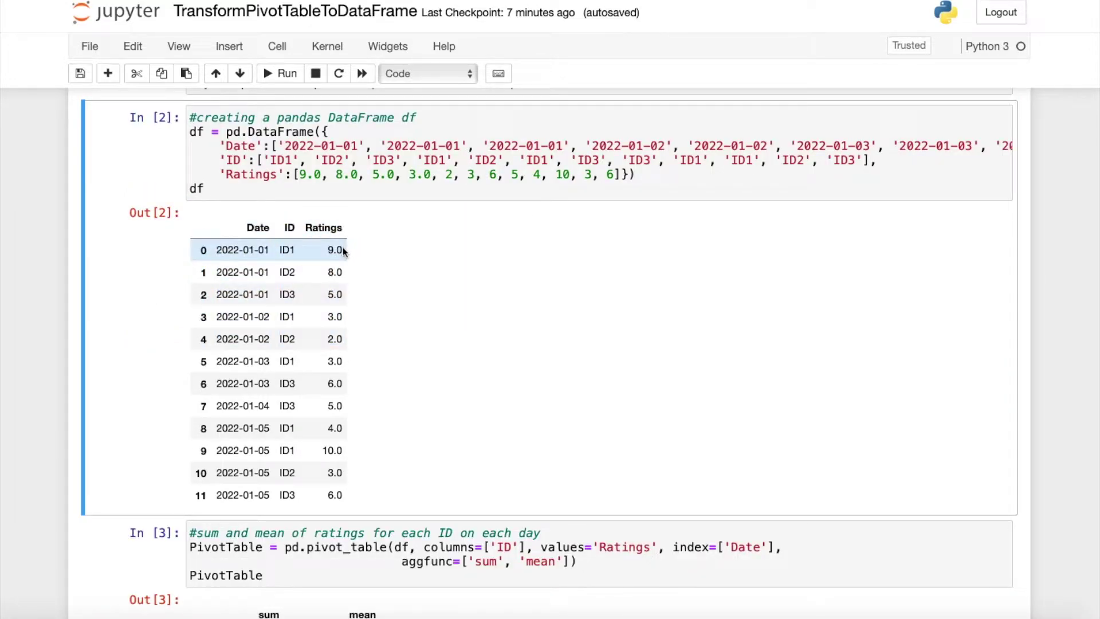
drag(344, 249, 278, 249)
click(274, 250)
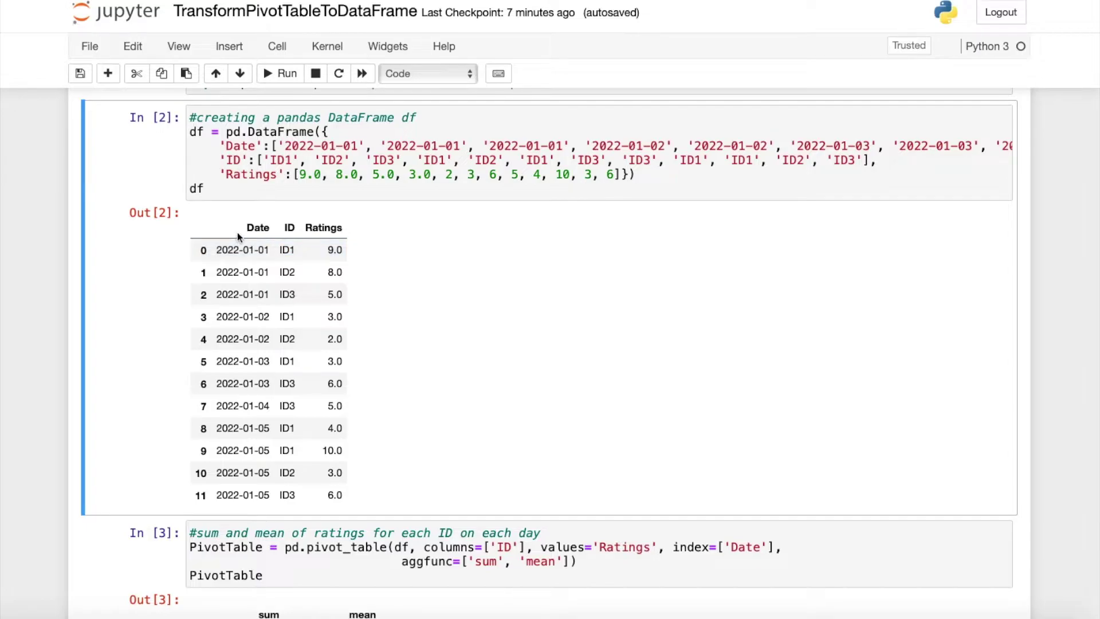
scroll(304, 303, up, 1)
scroll(305, 303, down, 4)
scroll(305, 302, down, 1)
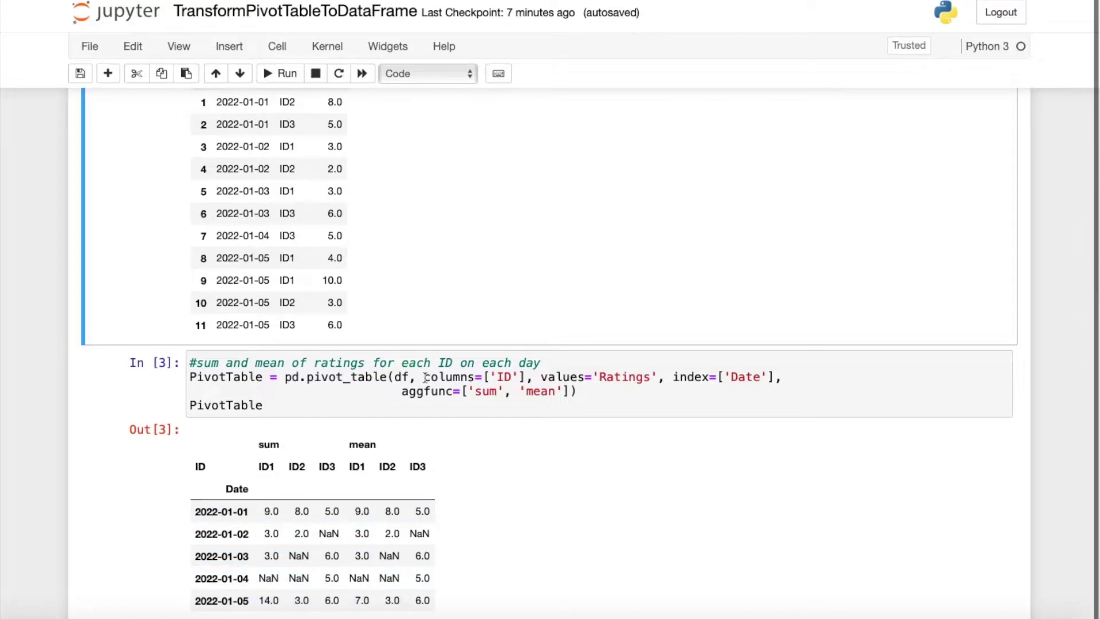
drag(424, 377, 529, 377)
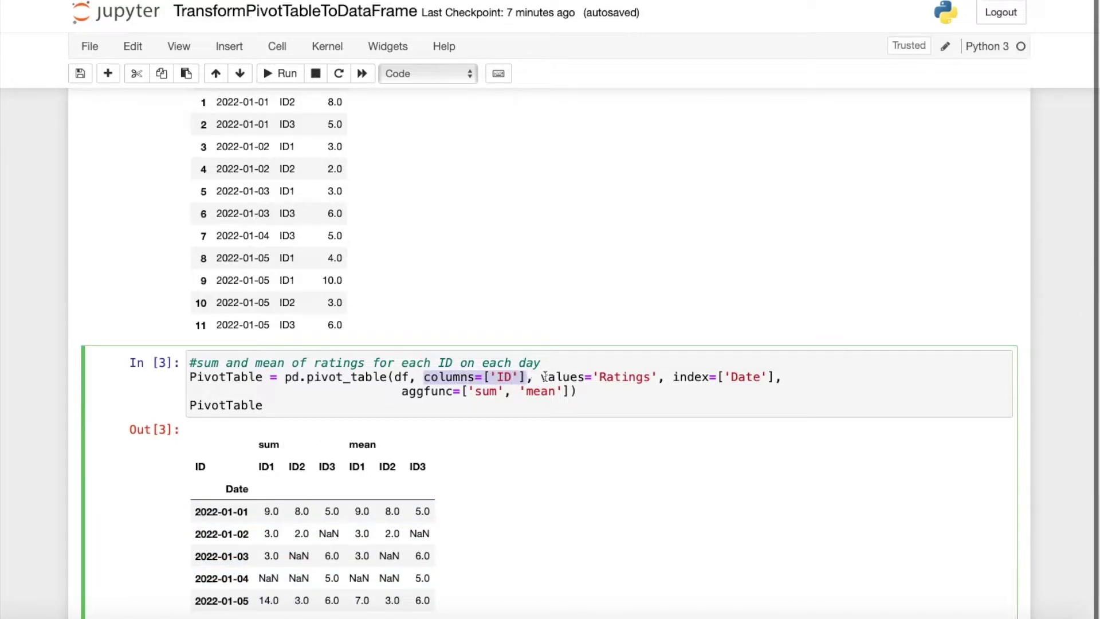
drag(541, 376, 649, 376)
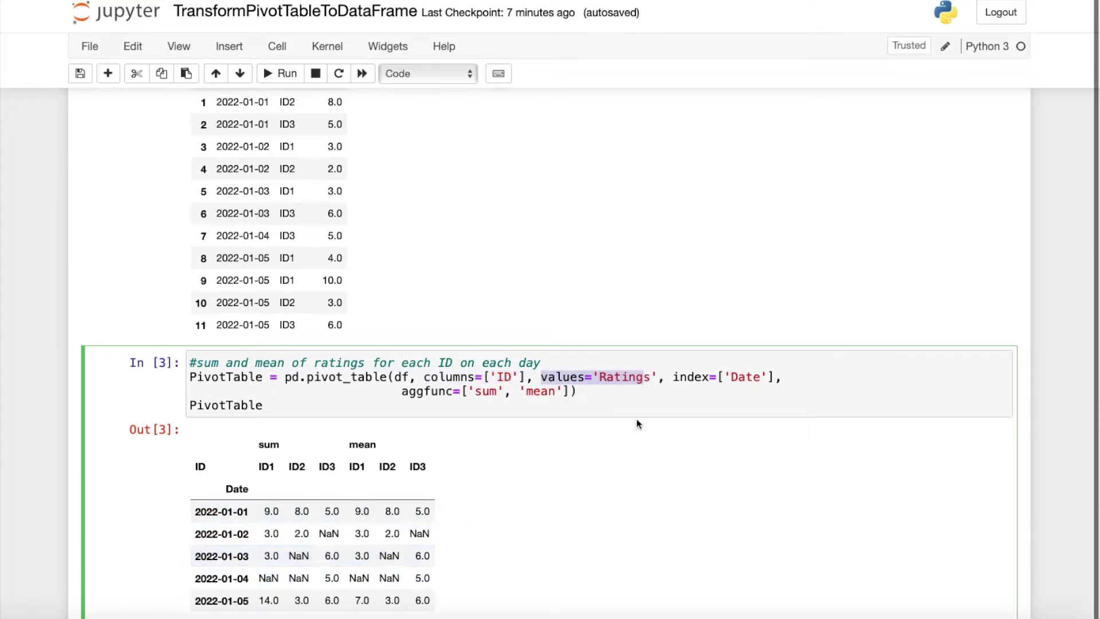
drag(673, 376, 771, 377)
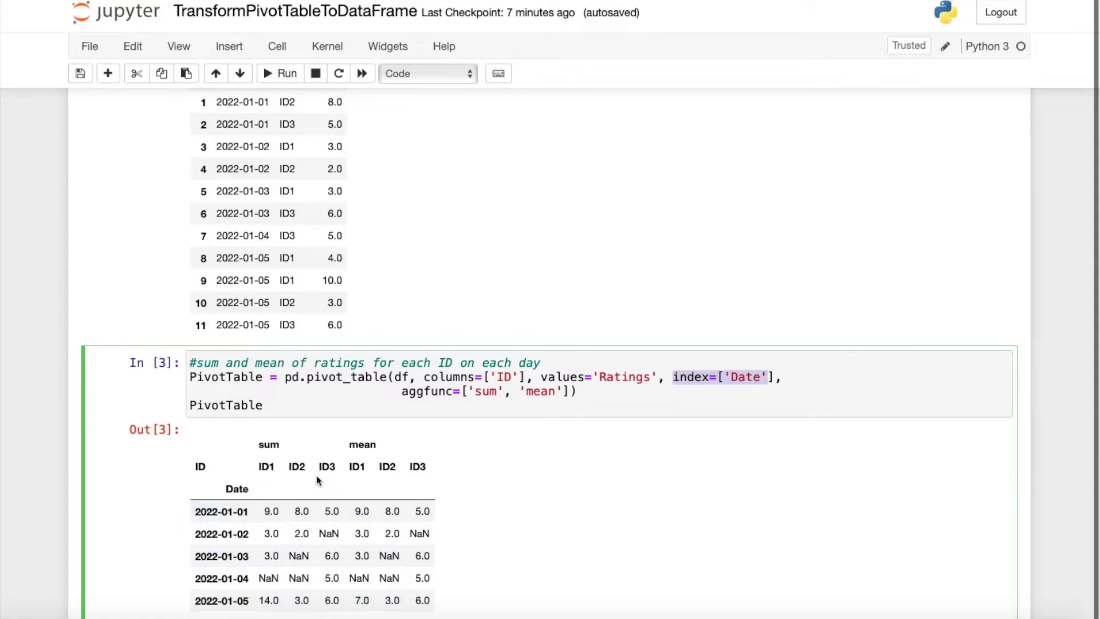
click(357, 445)
drag(196, 439, 436, 489)
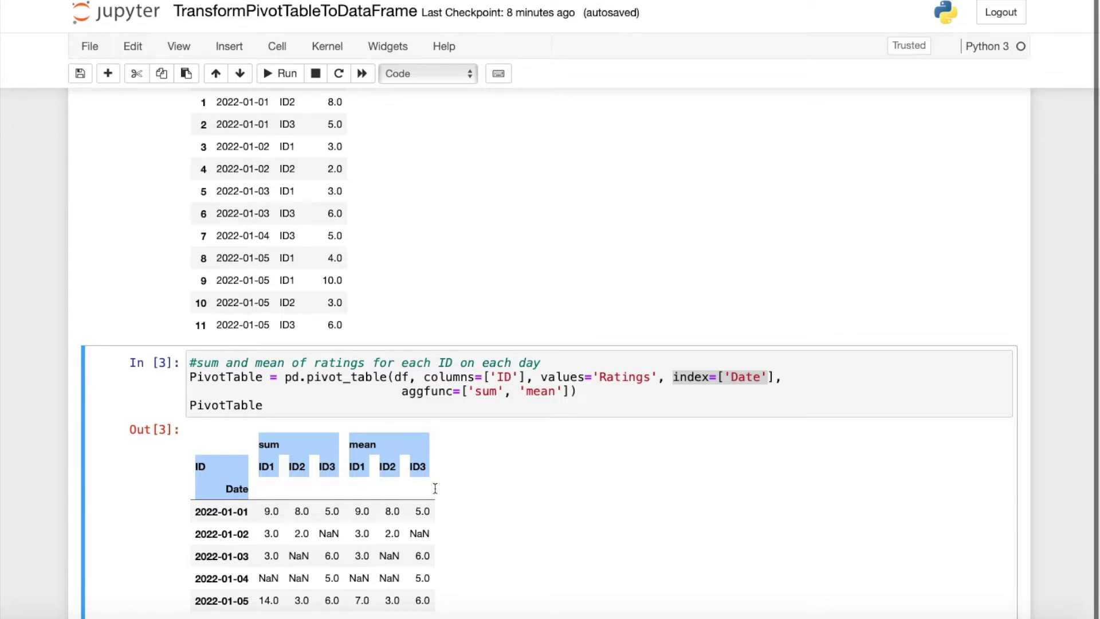
click(435, 488)
scroll(434, 488, down, 5)
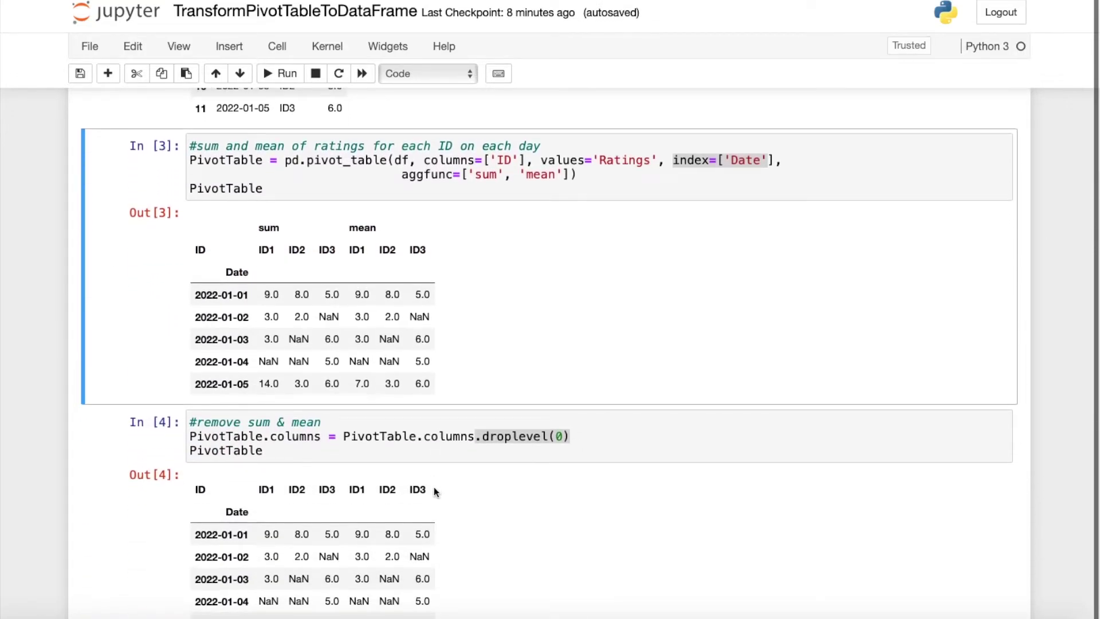
drag(248, 422, 321, 423)
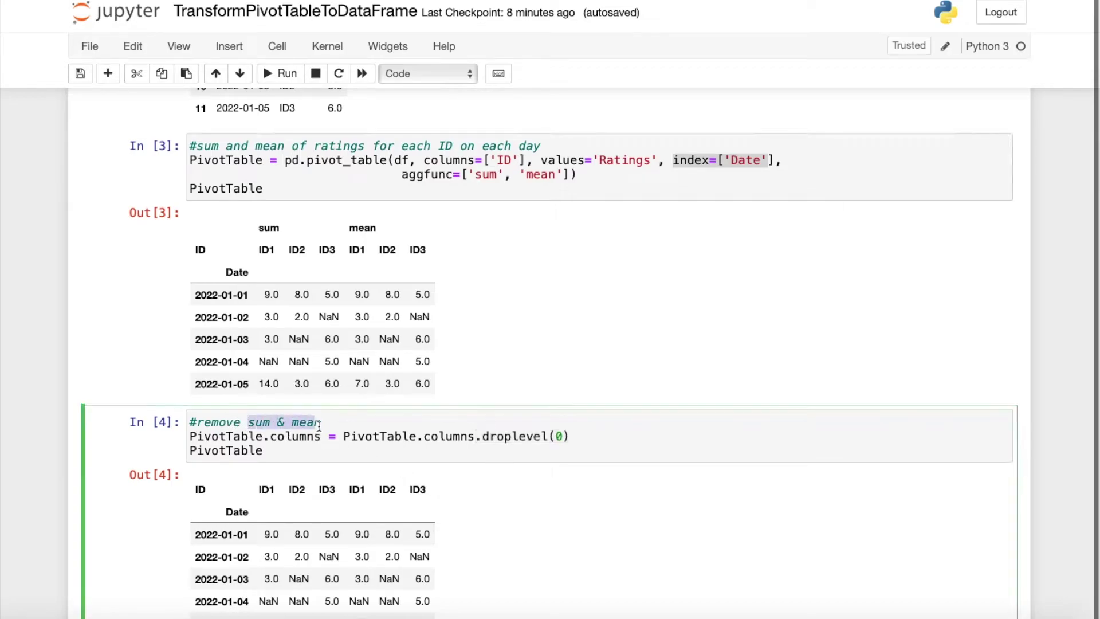
double_click(268, 228)
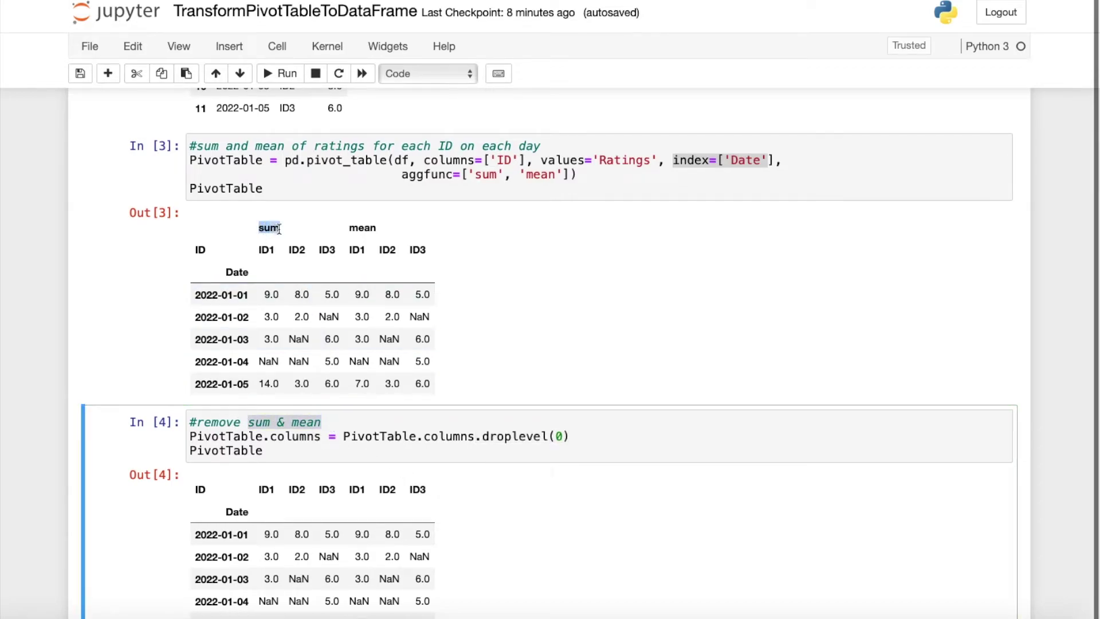
double_click(362, 228)
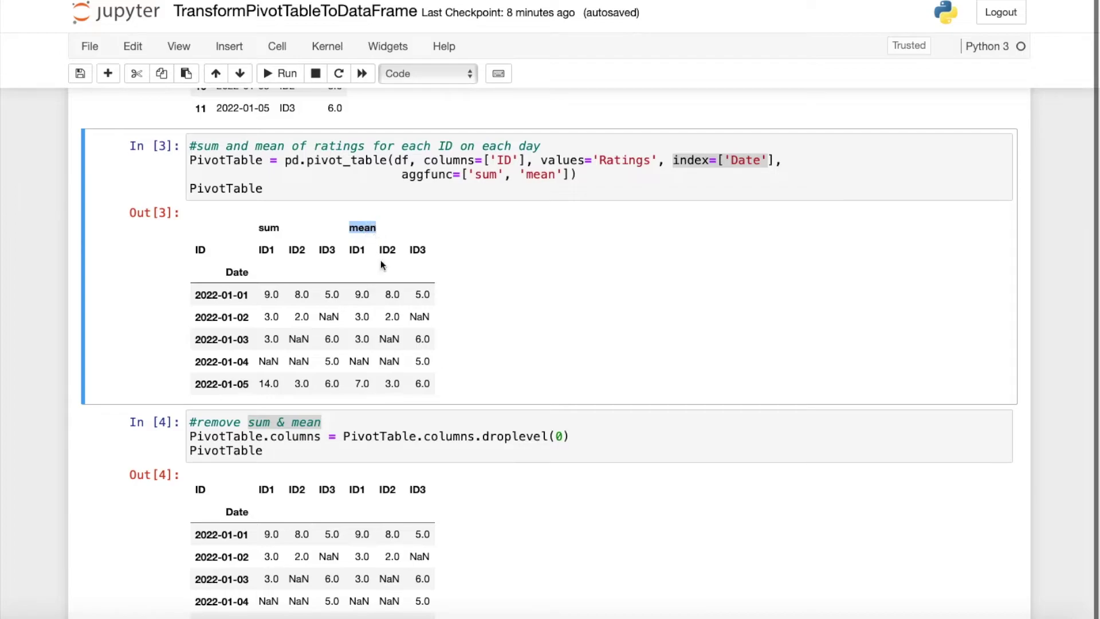
drag(418, 436, 576, 437)
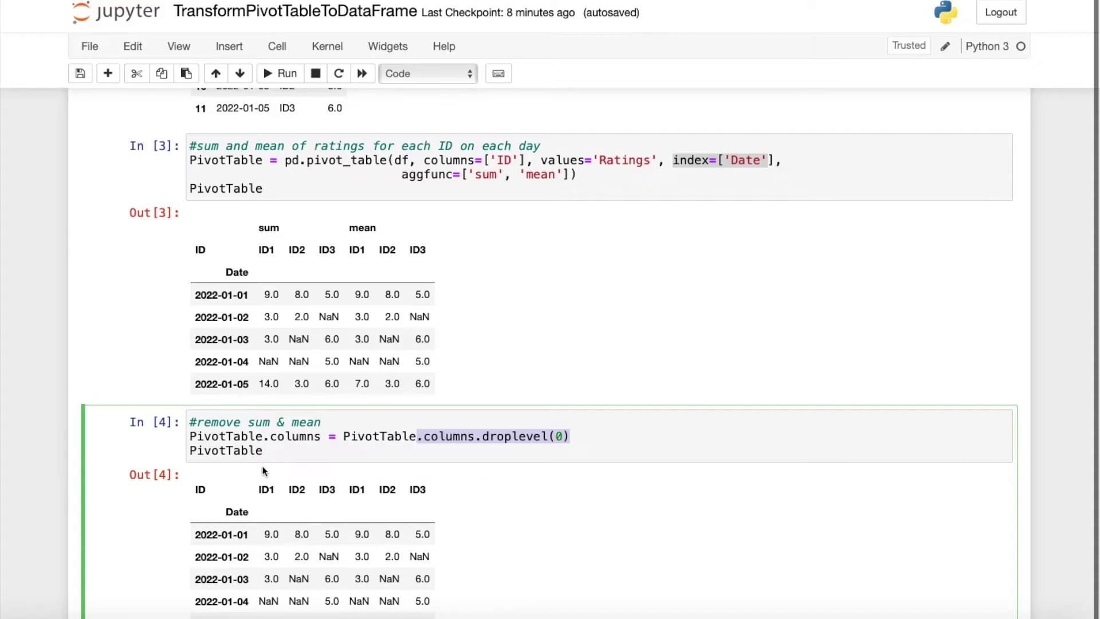
click(376, 477)
scroll(377, 477, down, 5)
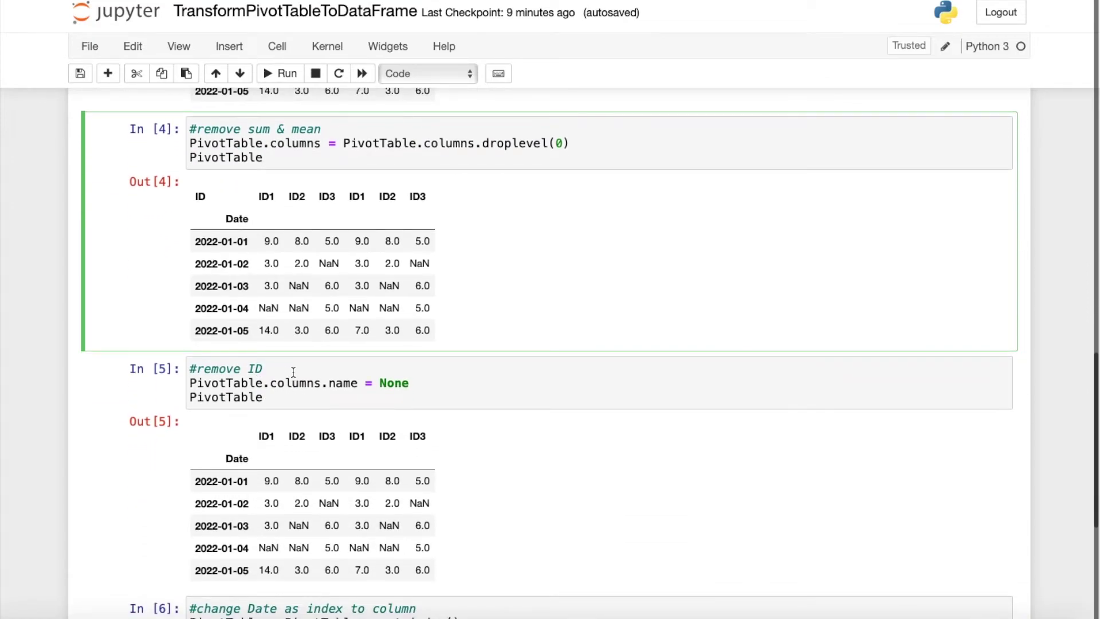
scroll(293, 373, up, 1)
double_click(200, 205)
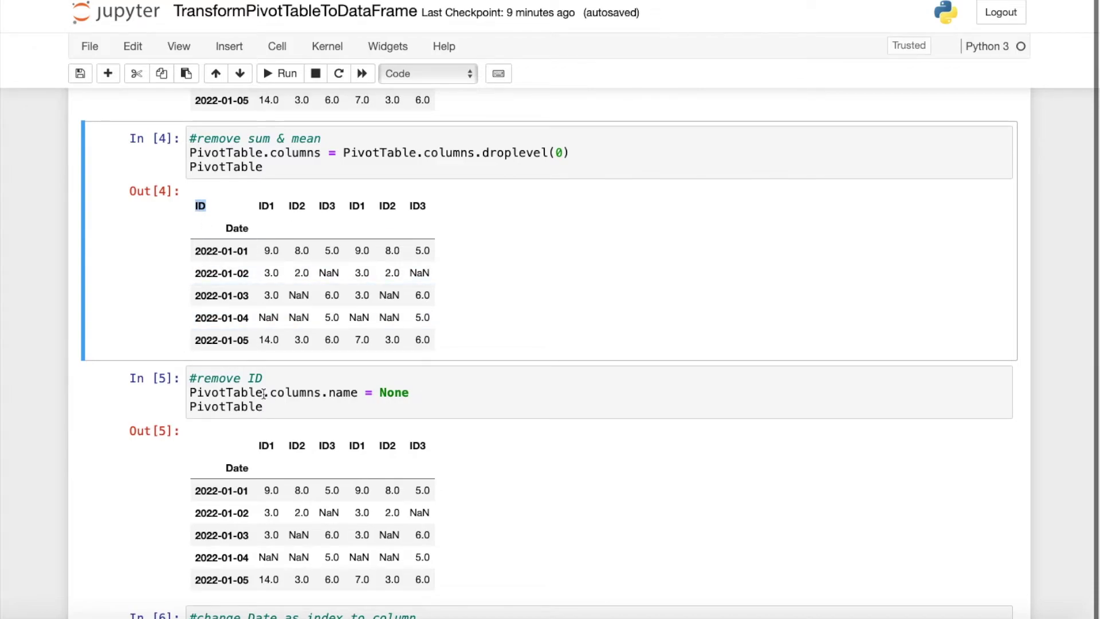
drag(265, 392, 415, 392)
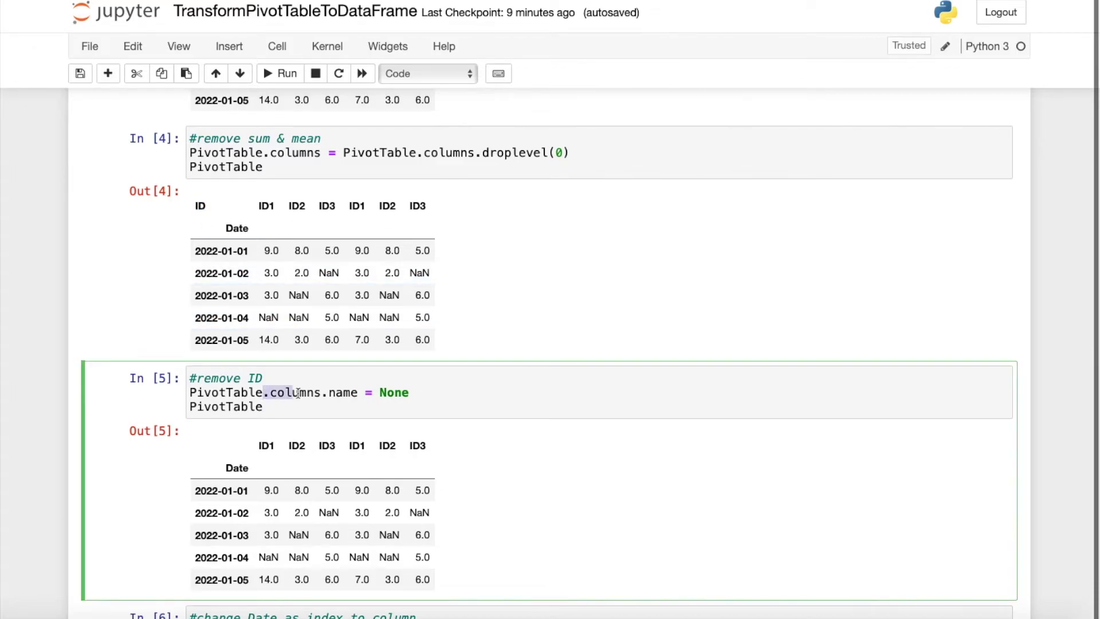
click(416, 392)
scroll(211, 451, down, 5)
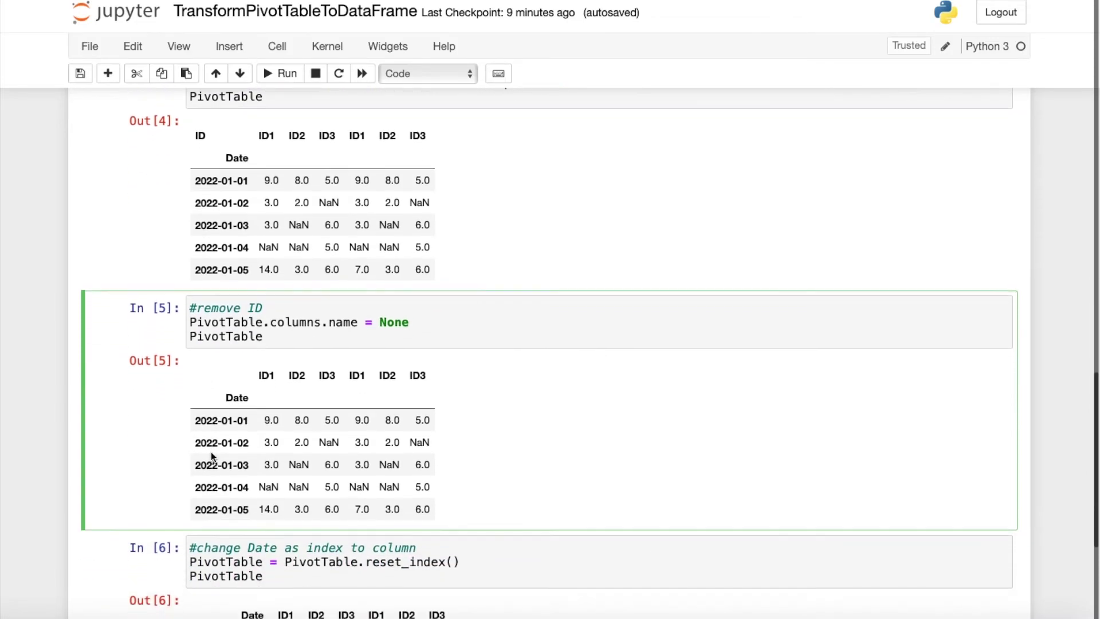
scroll(210, 451, down, 2)
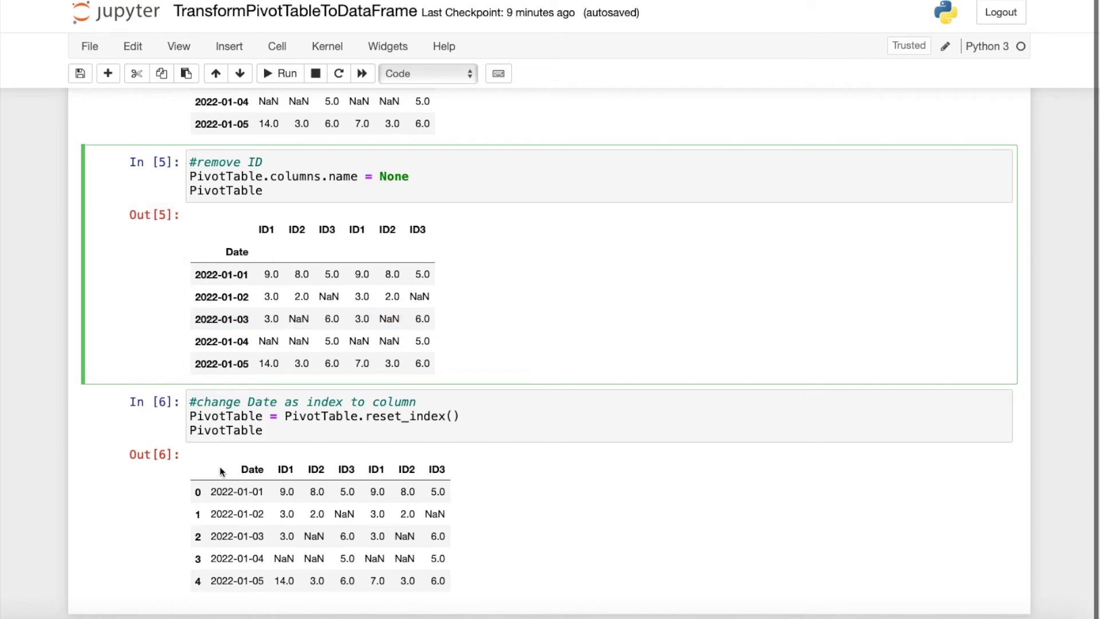
click(288, 416)
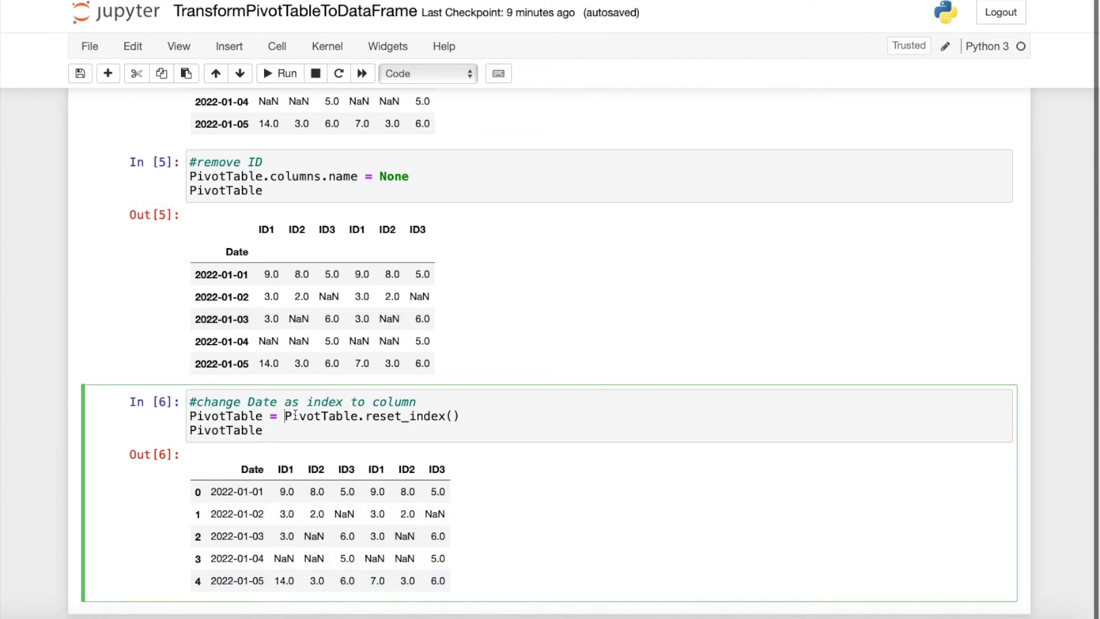
drag(358, 416, 465, 418)
click(466, 416)
scroll(466, 417, down, 1)
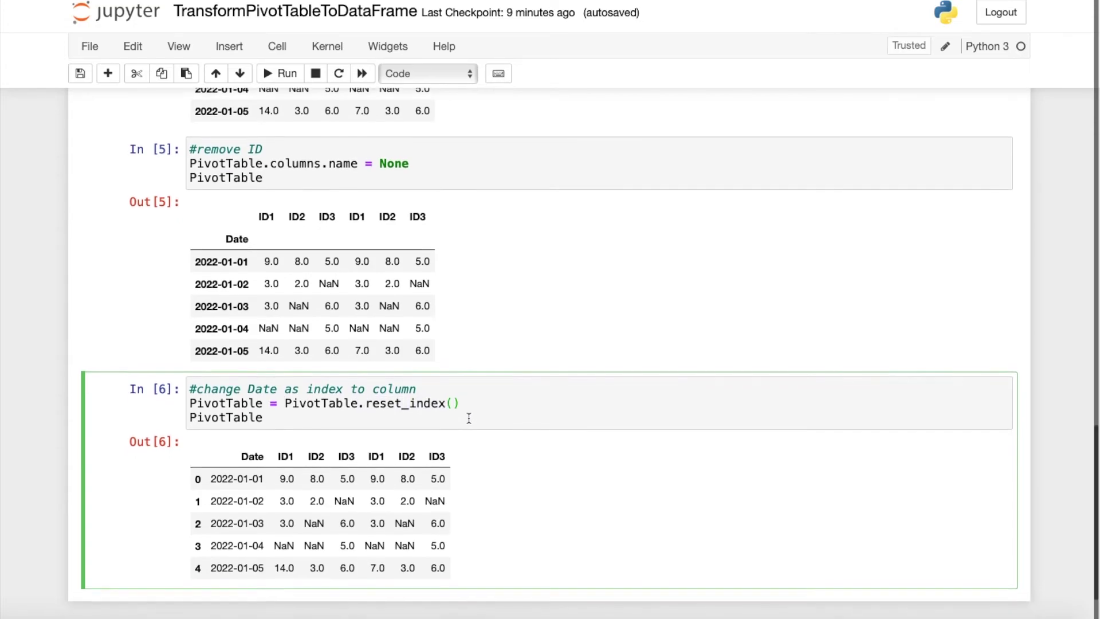
drag(229, 456, 448, 572)
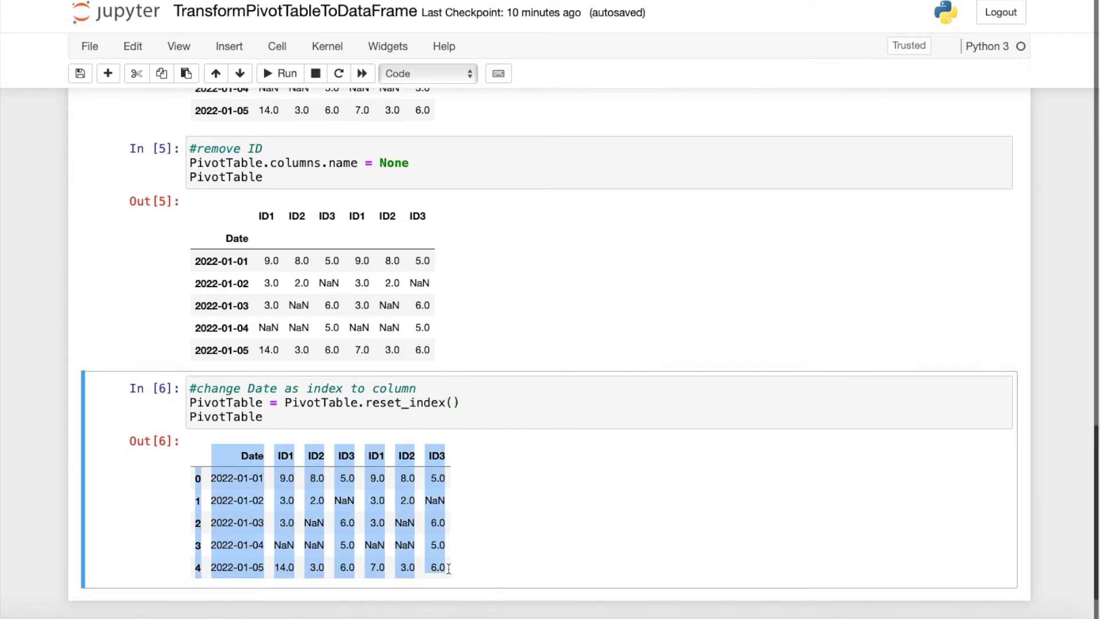
click(482, 558)
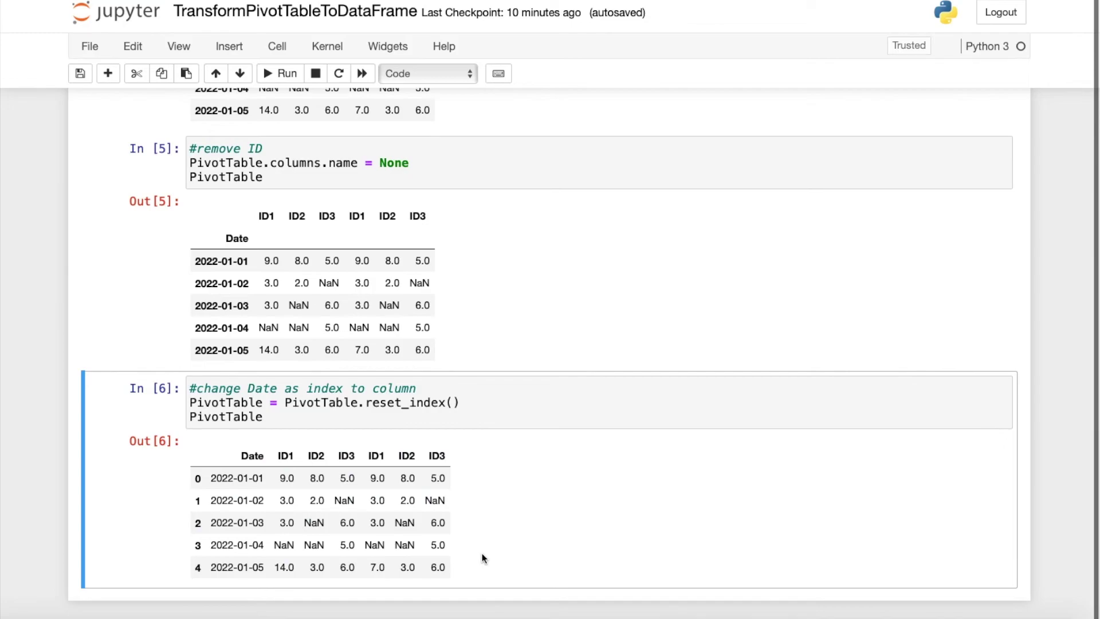